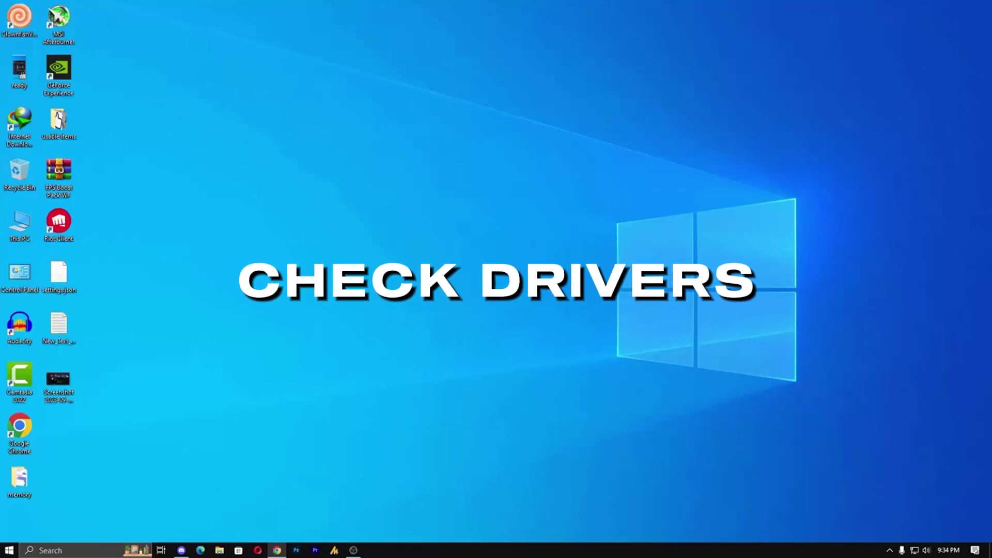
Open GeForce Experience from the tray and confirm Game Ready driver 537.13 is the latest, then close it
{"action": "left_click", "coordinate": [889, 550]}
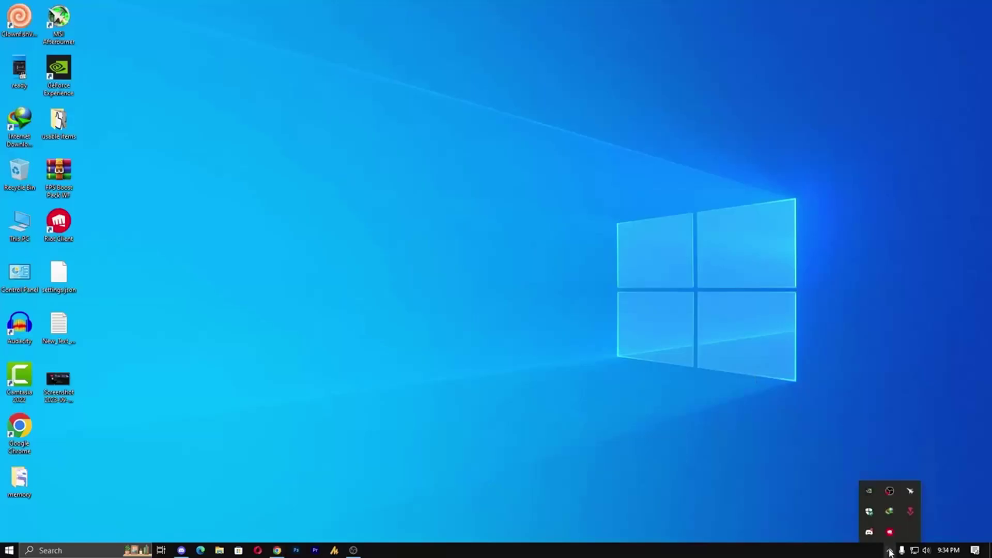
{"action": "right_click", "coordinate": [869, 491]}
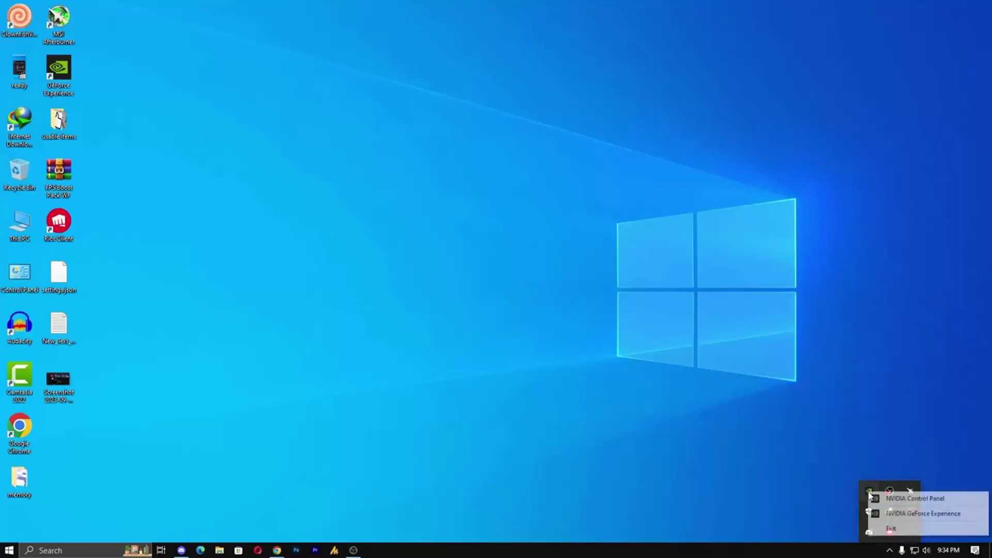
{"action": "left_click", "coordinate": [907, 514]}
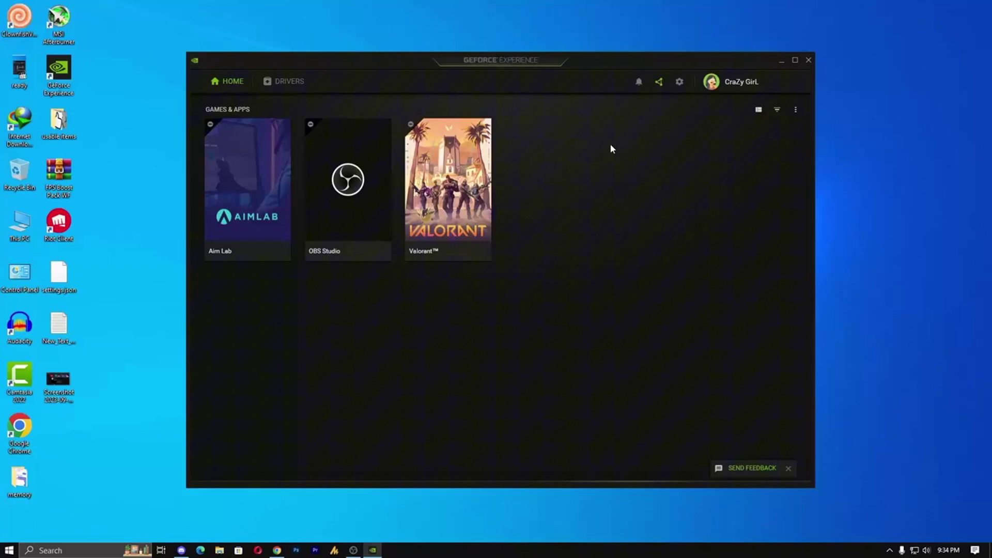
{"action": "left_click", "coordinate": [288, 83]}
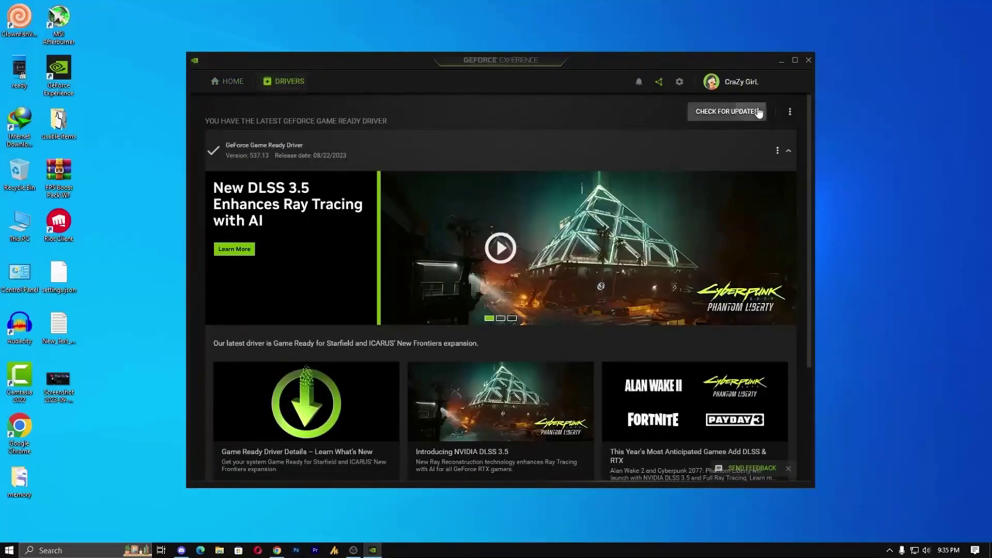
{"action": "left_click", "coordinate": [726, 111]}
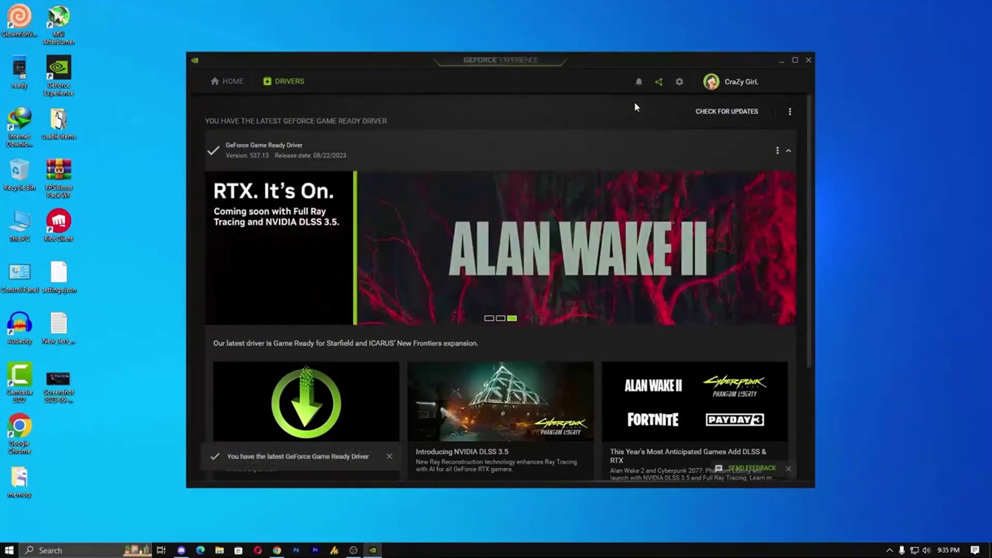
{"action": "left_click", "coordinate": [807, 59]}
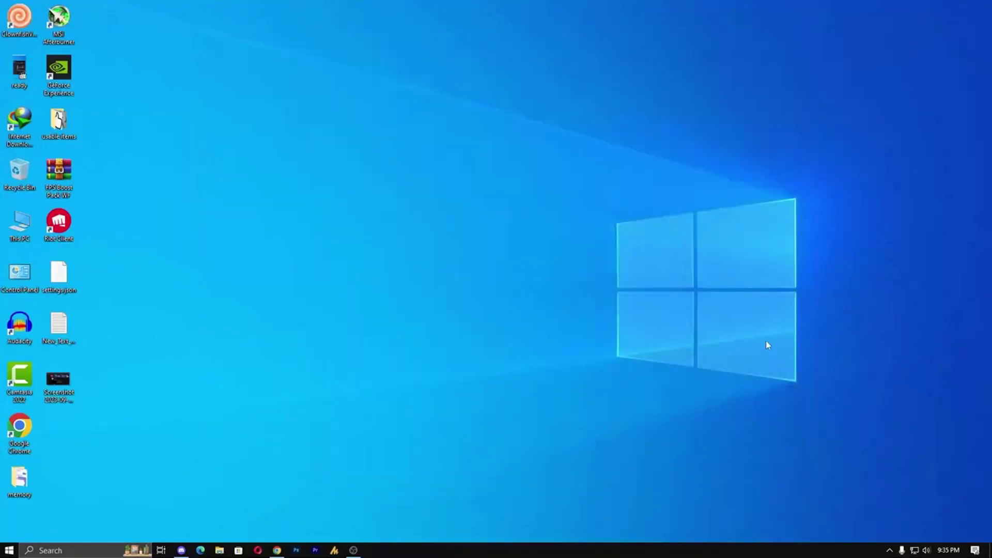
Open Task Manager from the taskbar, move it right, and sort processes by memory ascending
{"action": "right_click", "coordinate": [674, 554]}
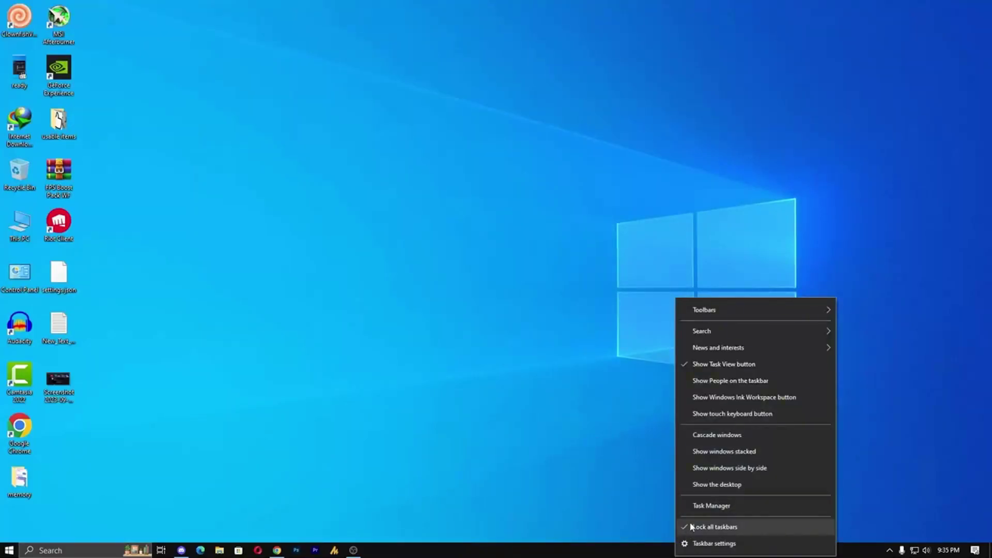
{"action": "left_click", "coordinate": [732, 509]}
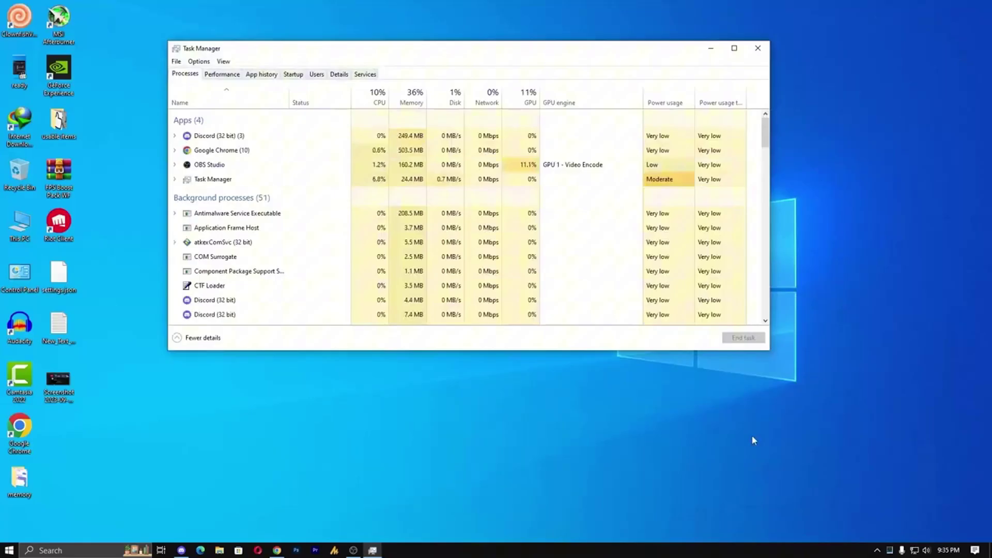
{"action": "left_click_drag", "start_coordinate": [394, 51], "coordinate": [527, 66]}
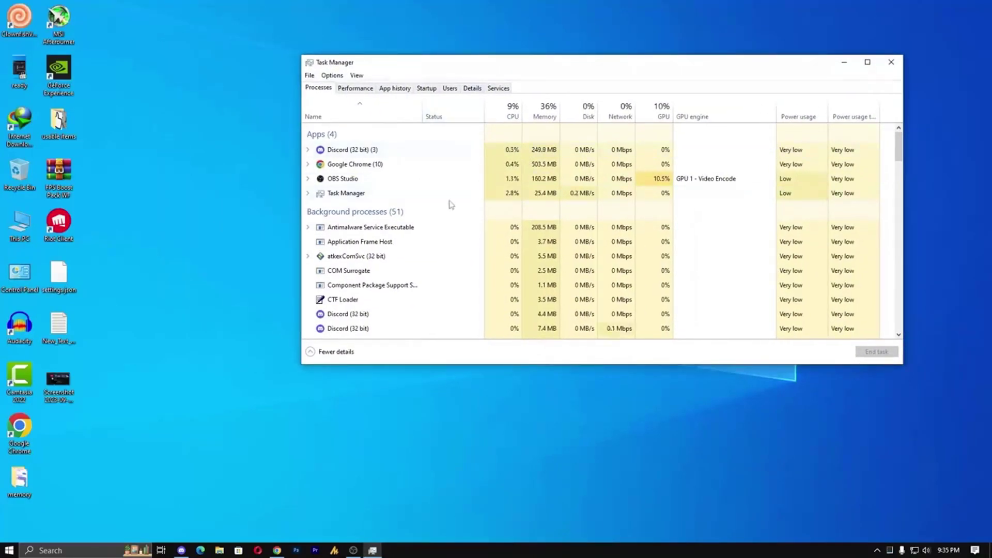
{"action": "left_click", "coordinate": [546, 118]}
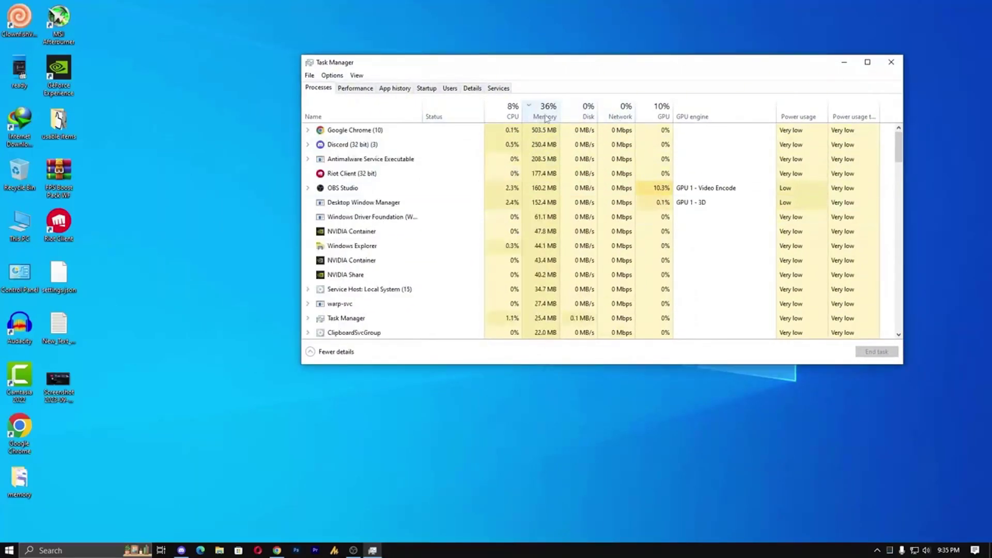
{"action": "left_click", "coordinate": [546, 118]}
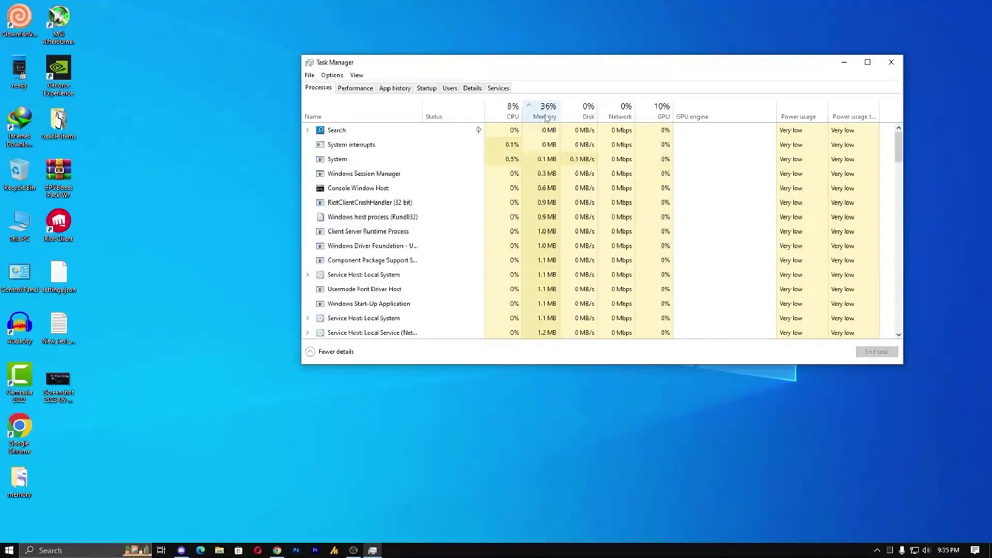
{"action": "scroll", "coordinate": [371, 279], "scroll_direction": "down", "scroll_amount": 12}
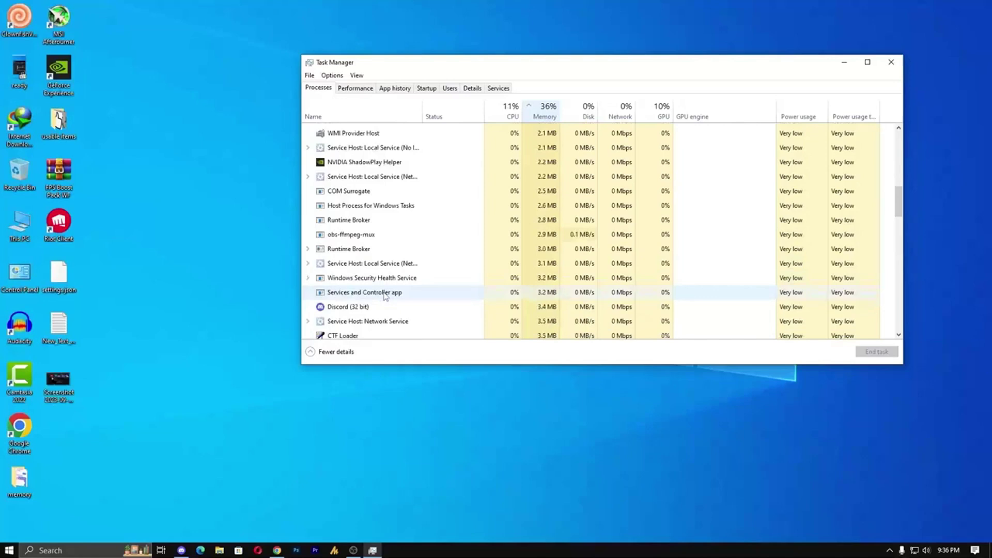
End the Discord (32 bit) and atkexComSvc processes
{"action": "right_click", "coordinate": [351, 262]}
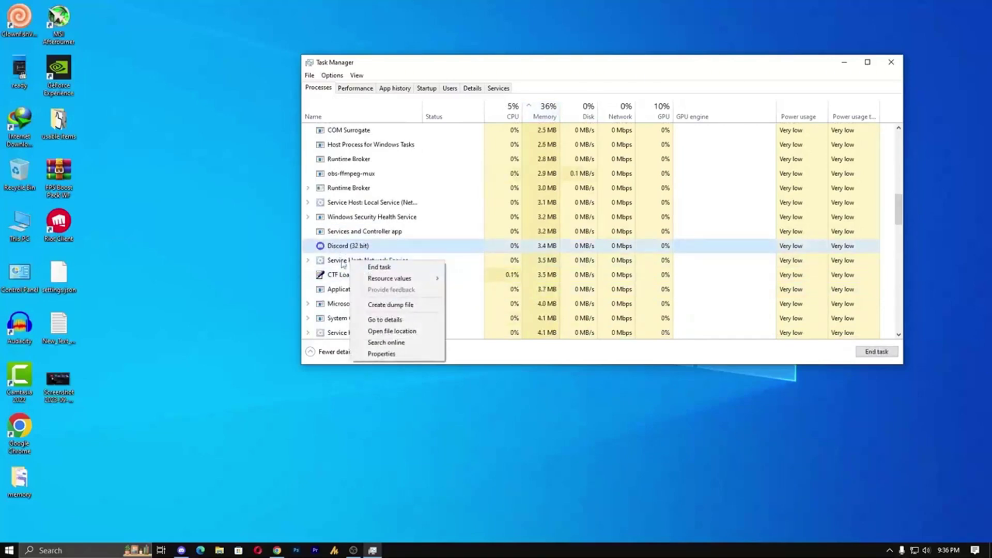
{"action": "right_click", "coordinate": [363, 241]}
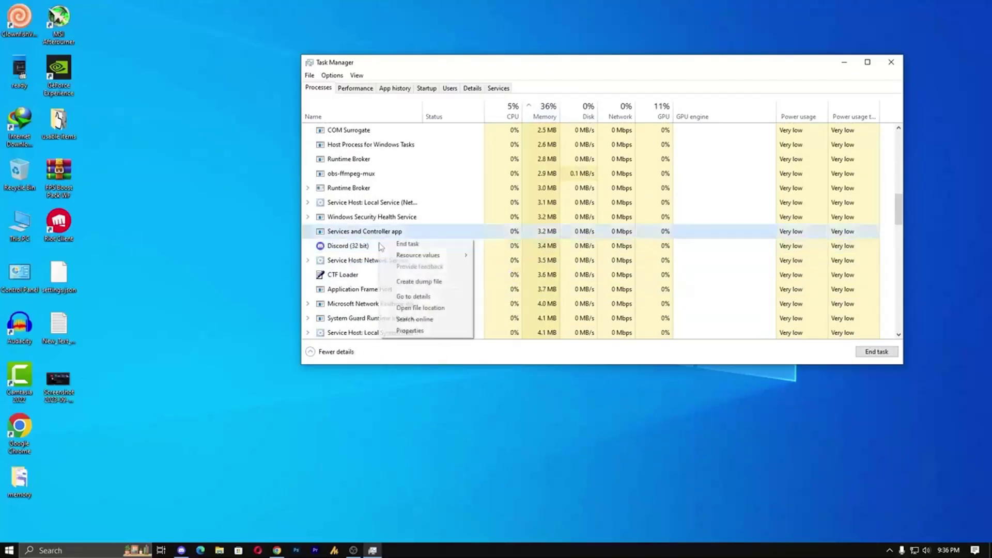
{"action": "left_click", "coordinate": [417, 251]}
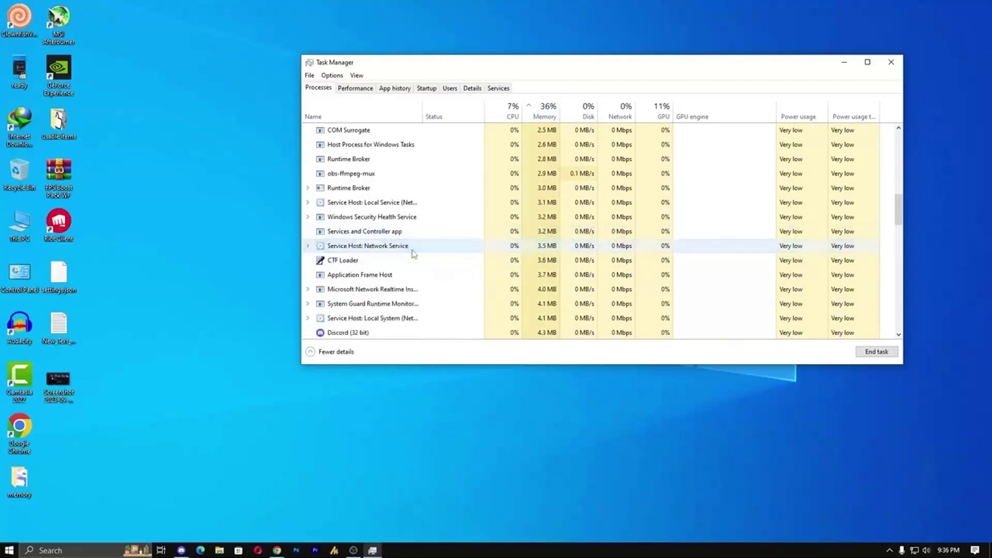
{"action": "scroll", "coordinate": [413, 255], "scroll_direction": "down", "scroll_amount": 4}
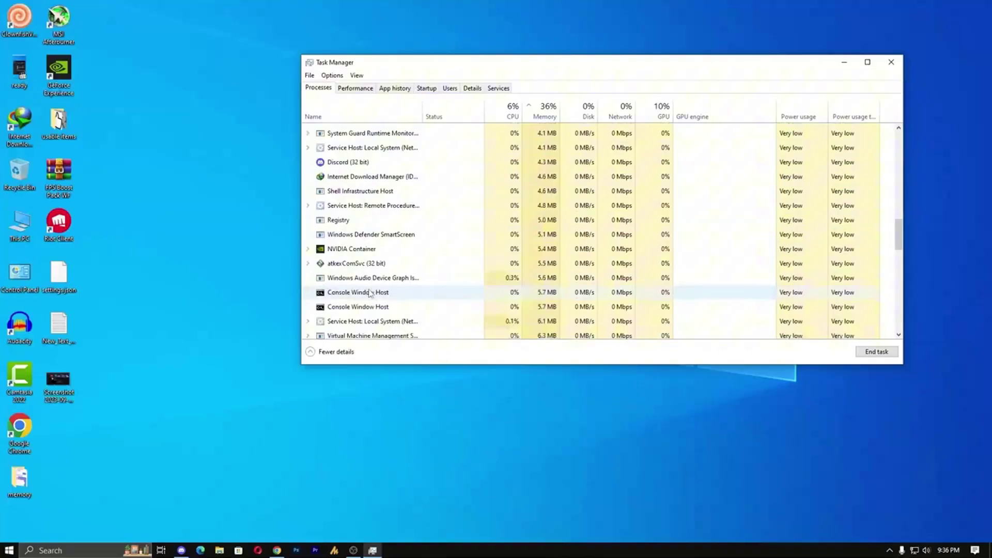
{"action": "right_click", "coordinate": [360, 265]}
{"action": "left_click", "coordinate": [379, 276]}
End the WUDNet and warp-svc processes, then type 'Opt' into the YouTube channel search
{"action": "scroll", "coordinate": [393, 274], "scroll_direction": "down", "scroll_amount": 2}
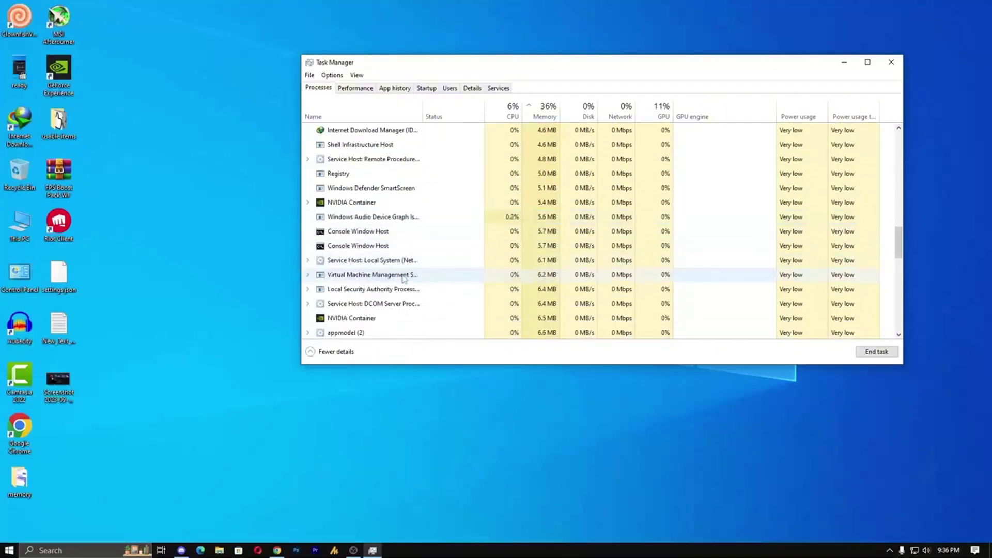
{"action": "scroll", "coordinate": [392, 272], "scroll_direction": "down", "scroll_amount": 3}
{"action": "right_click", "coordinate": [346, 235]}
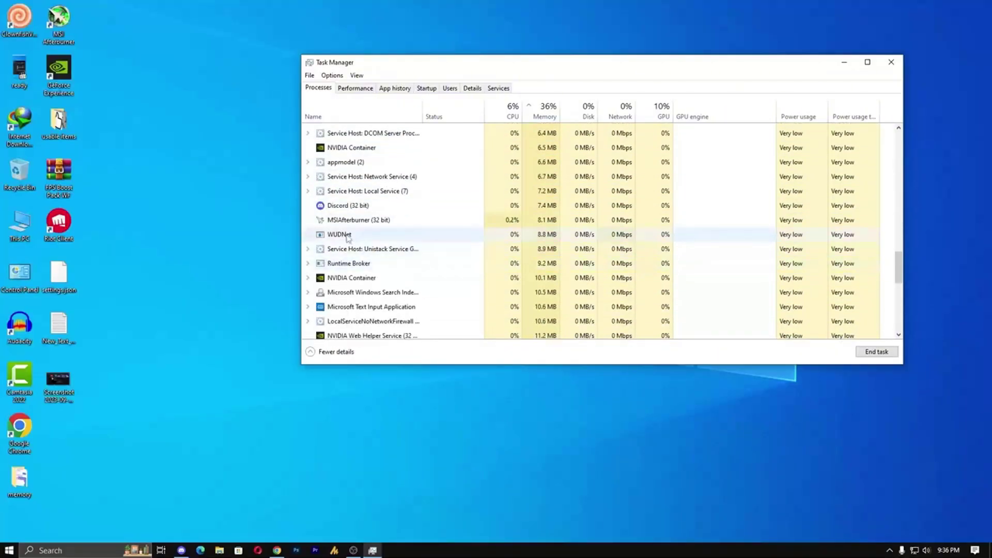
{"action": "mouse_move", "coordinate": [378, 253]}
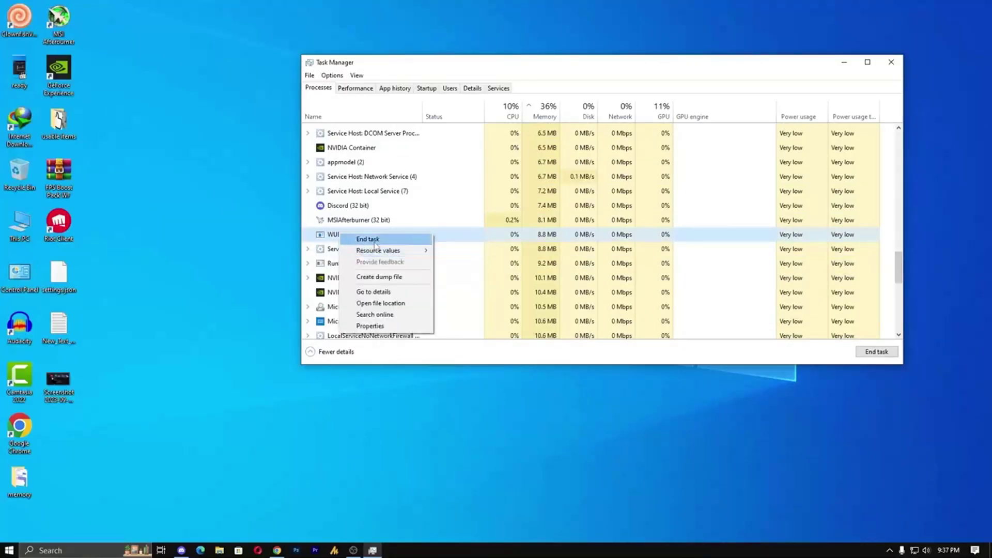
{"action": "left_click", "coordinate": [375, 241]}
{"action": "scroll", "coordinate": [399, 304], "scroll_direction": "down", "scroll_amount": 4}
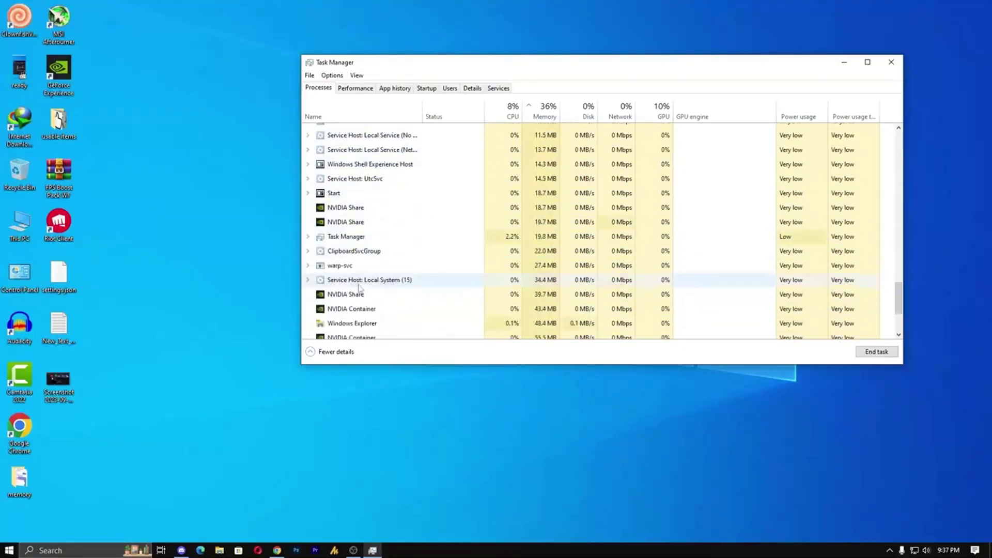
{"action": "scroll", "coordinate": [346, 266], "scroll_direction": "down", "scroll_amount": 1}
{"action": "right_click", "coordinate": [345, 257]}
{"action": "right_click", "coordinate": [346, 253]}
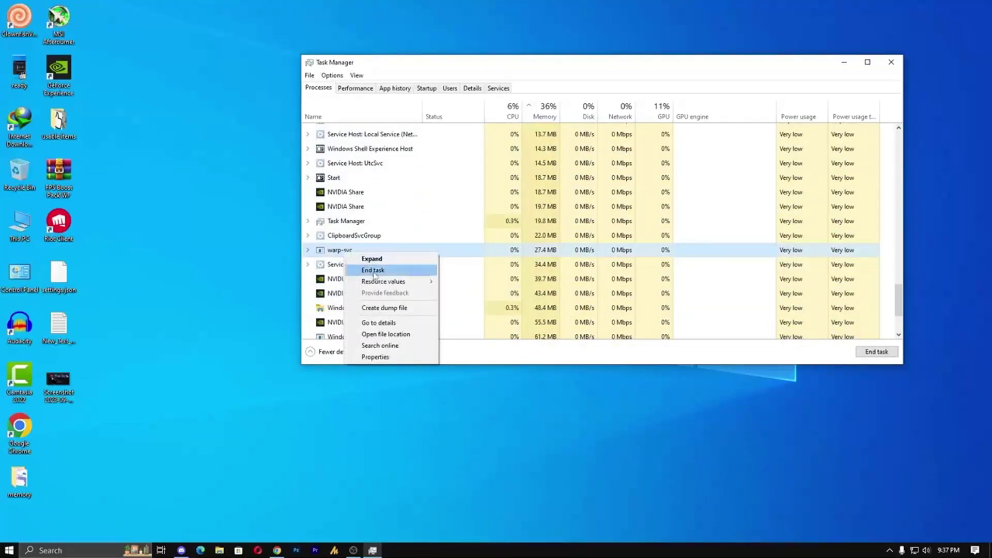
{"action": "left_click", "coordinate": [373, 270]}
{"action": "scroll", "coordinate": [375, 305], "scroll_direction": "down", "scroll_amount": 2}
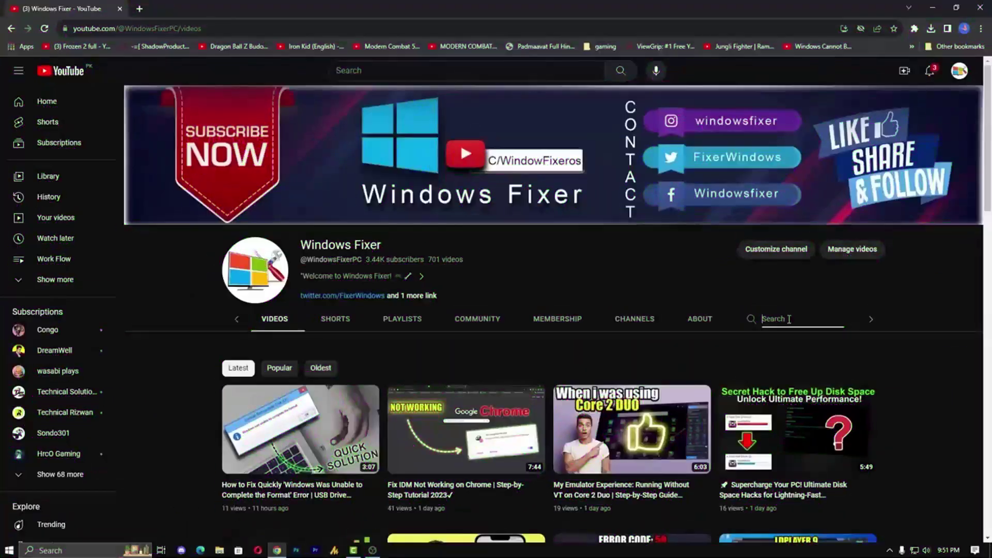
{"action": "type", "text": "Optimize"}
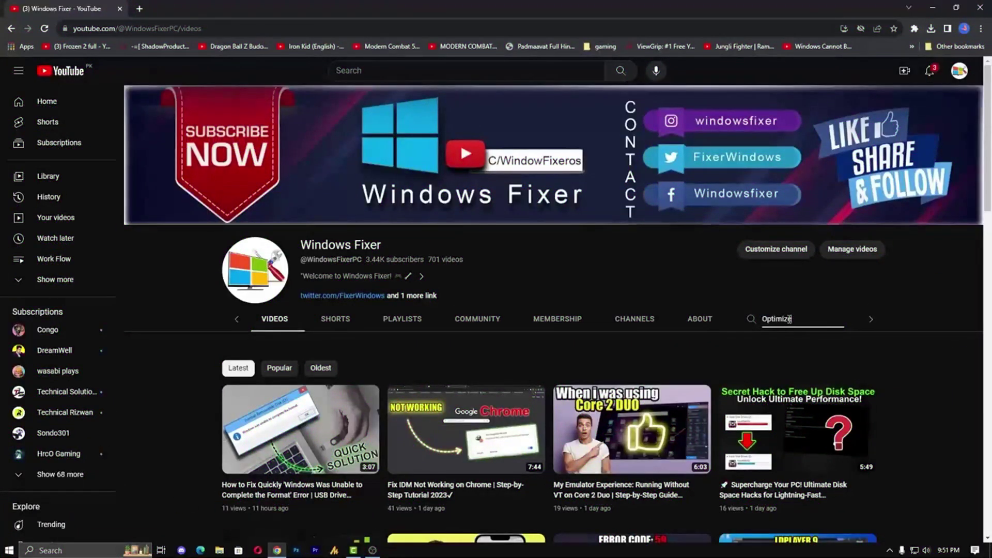
Run the channel search for 'Optimize' and scroll through the video results
{"action": "key", "text": "Return"}
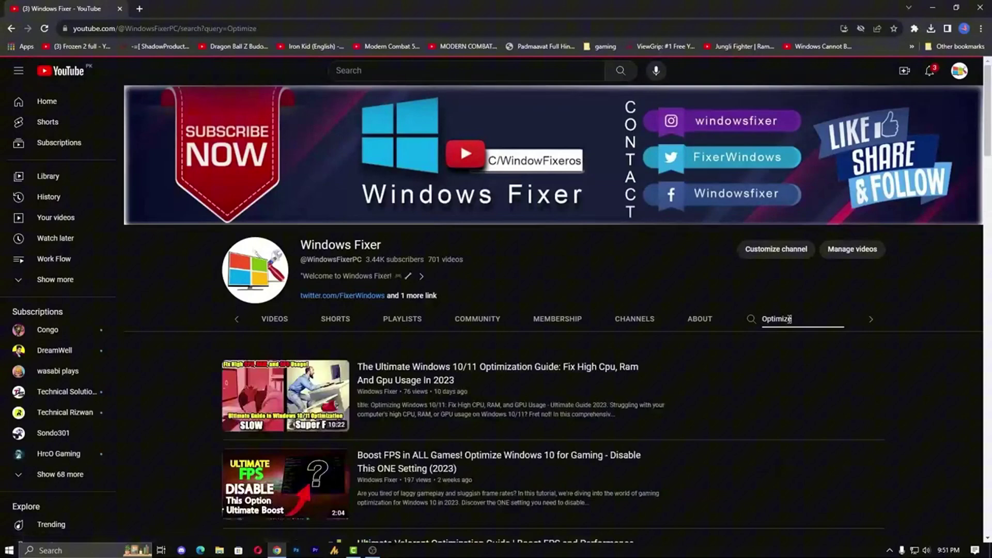
{"action": "scroll", "coordinate": [759, 358], "scroll_direction": "down", "scroll_amount": 3}
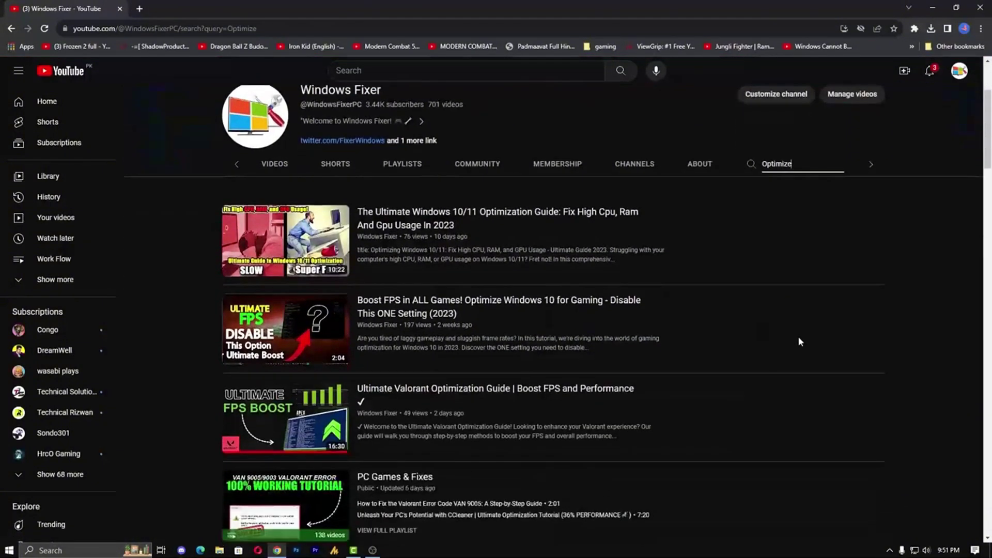
{"action": "left_click_drag", "start_coordinate": [987, 133], "coordinate": [945, 444]}
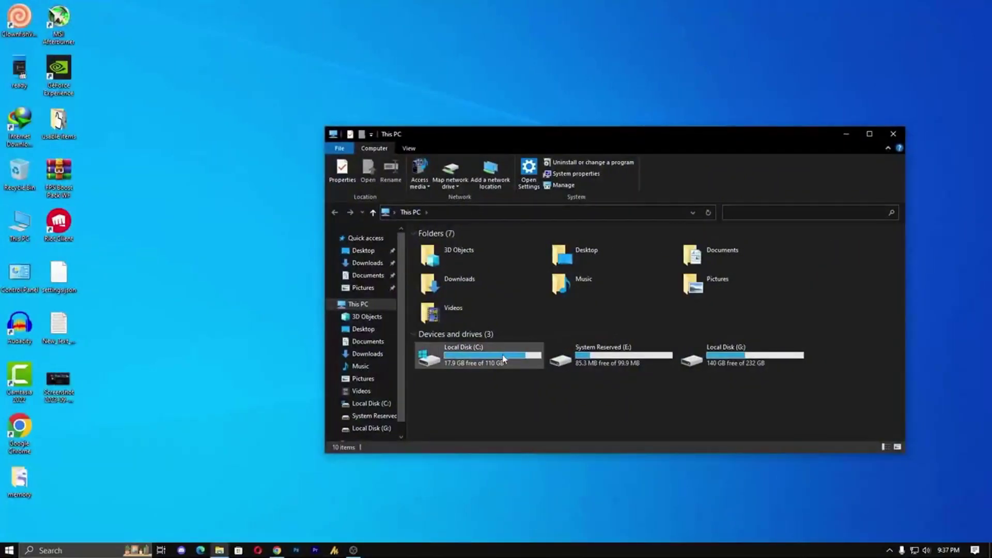
Go from Local Disk (C:) through Users and the profile folder into \AppData
{"action": "double_click", "coordinate": [502, 354]}
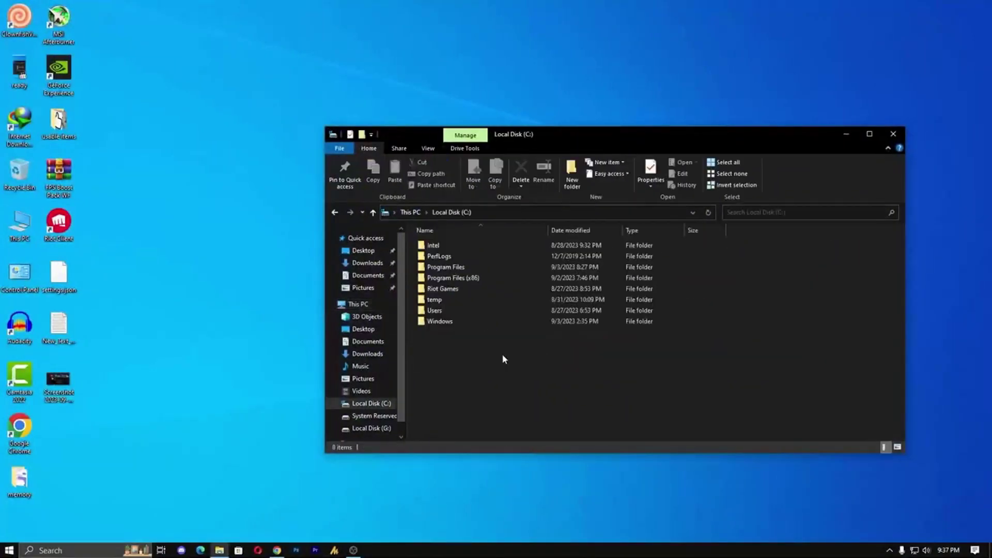
{"action": "double_click", "coordinate": [454, 311]}
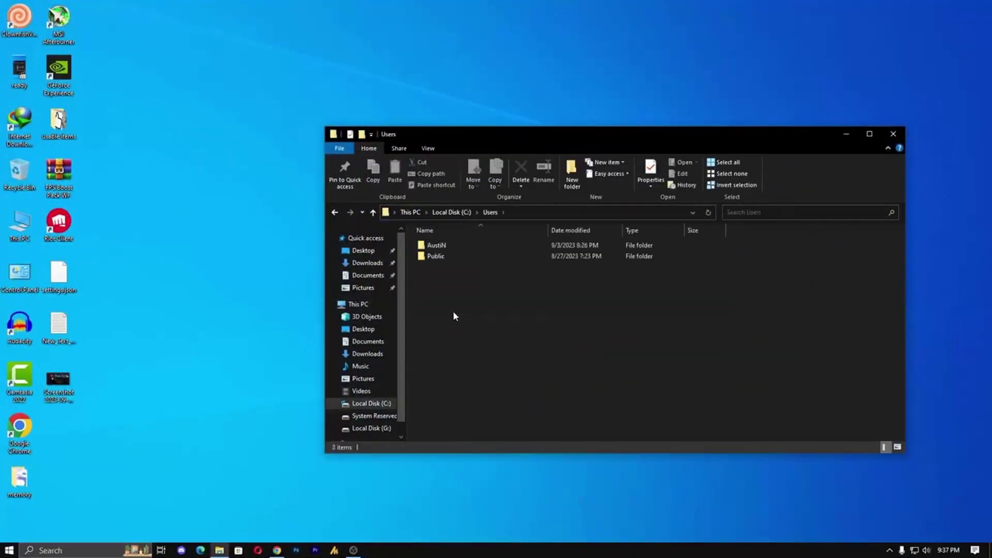
{"action": "left_click", "coordinate": [448, 247]}
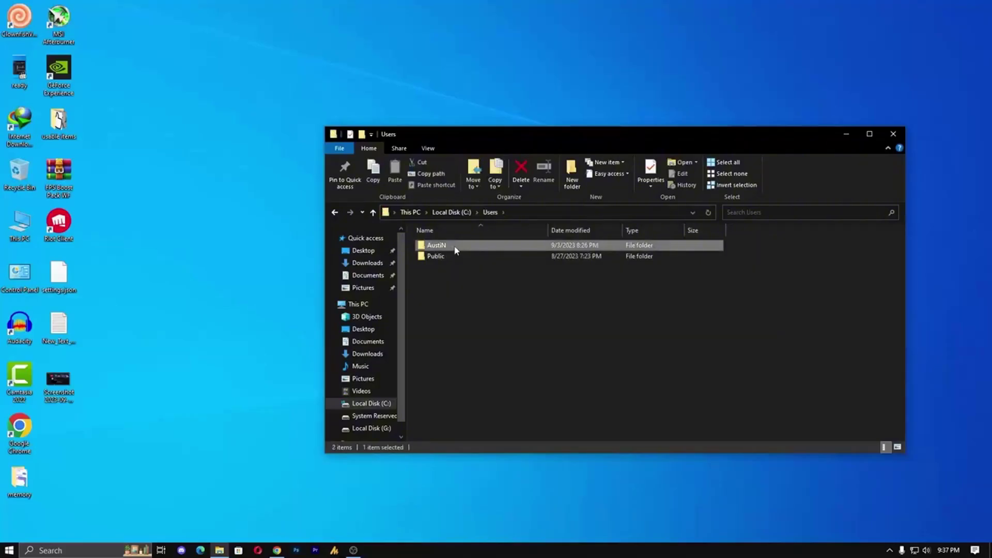
{"action": "double_click", "coordinate": [457, 247]}
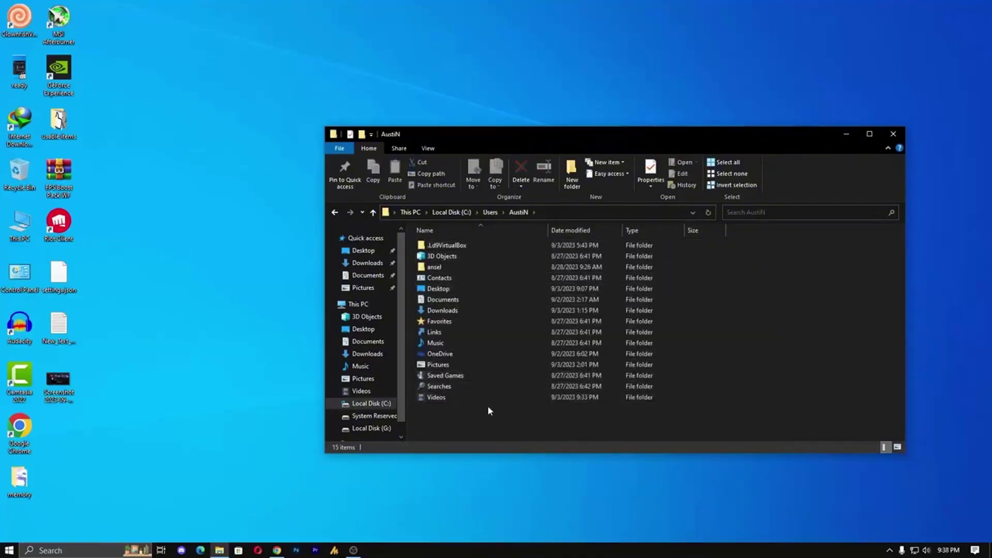
{"action": "left_click", "coordinate": [562, 212]}
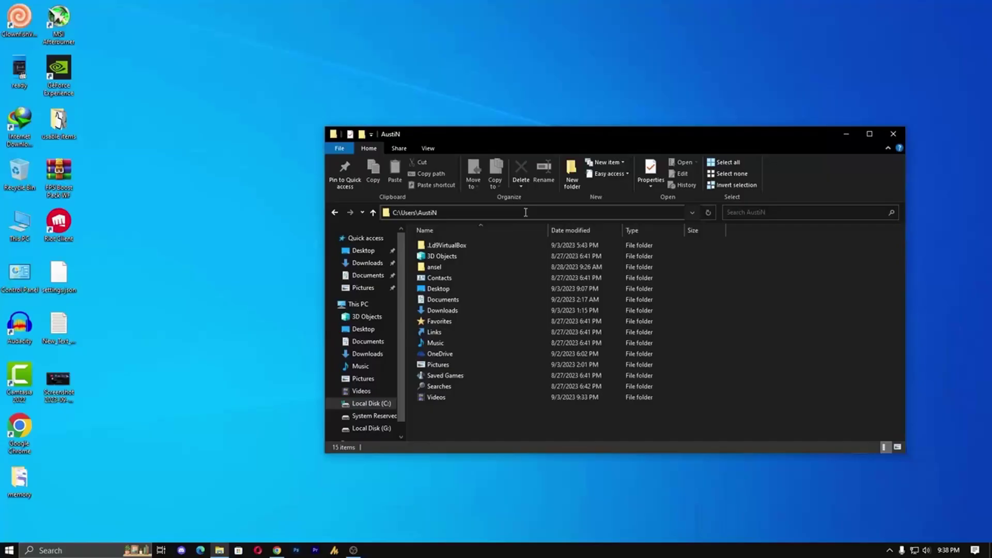
{"action": "type", "text": "\\AppData"}
{"action": "key", "text": "Return"}
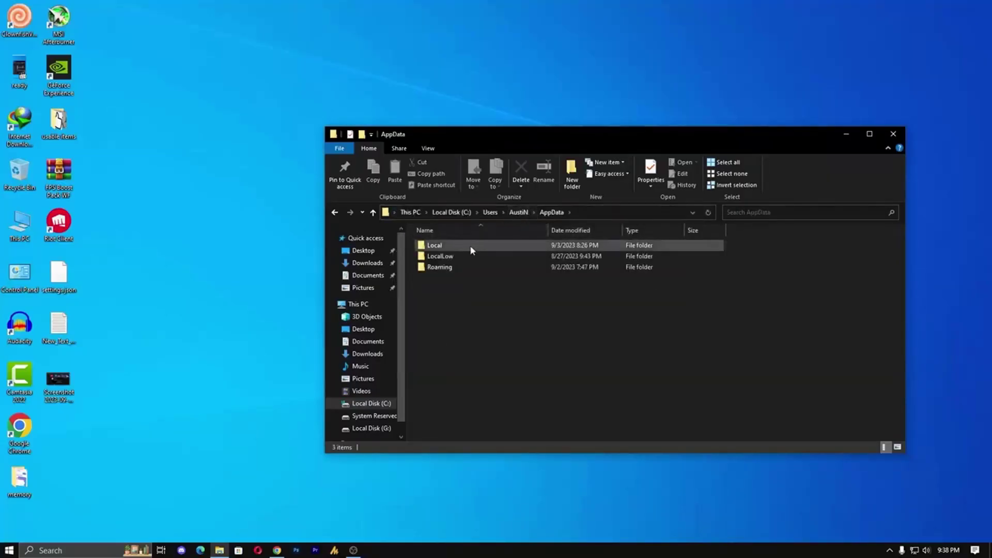
Open Local\VALORANT\Saved\Config, the profile's Windows folder, and GameUserSettings in Notepad
{"action": "double_click", "coordinate": [470, 244]}
{"action": "scroll", "coordinate": [476, 351], "scroll_direction": "down", "scroll_amount": 7}
{"action": "double_click", "coordinate": [445, 402]}
{"action": "double_click", "coordinate": [462, 246]}
{"action": "double_click", "coordinate": [444, 245]}
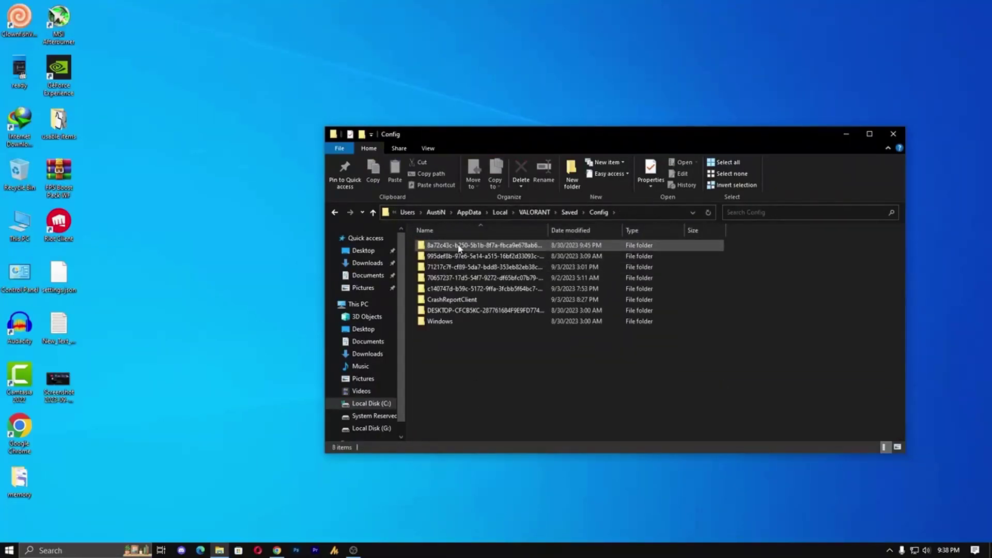
{"action": "left_click_drag", "start_coordinate": [743, 244], "coordinate": [516, 291]}
{"action": "left_click_drag", "start_coordinate": [723, 296], "coordinate": [462, 327]}
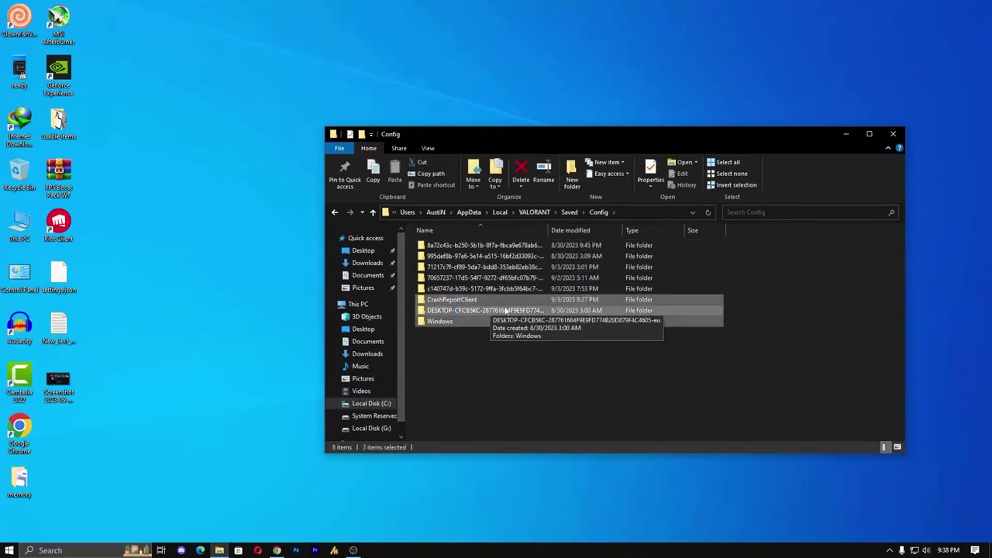
{"action": "left_click_drag", "start_coordinate": [758, 240], "coordinate": [505, 277]}
{"action": "double_click", "coordinate": [505, 244]}
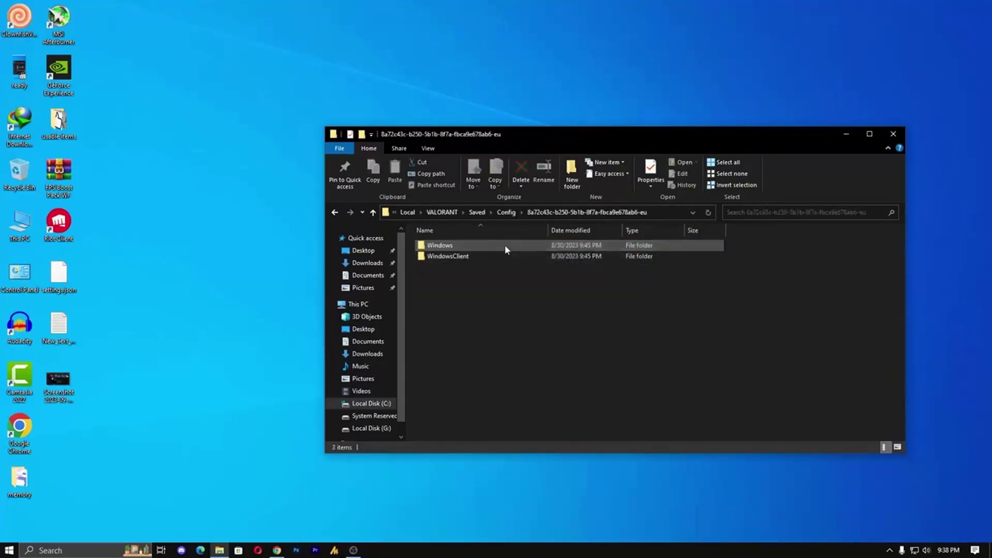
{"action": "double_click", "coordinate": [463, 246]}
{"action": "double_click", "coordinate": [463, 245]}
Change sg.ResolutionQuality to 75 in GameUserSettings
{"action": "left_click_drag", "start_coordinate": [686, 139], "coordinate": [405, 9]}
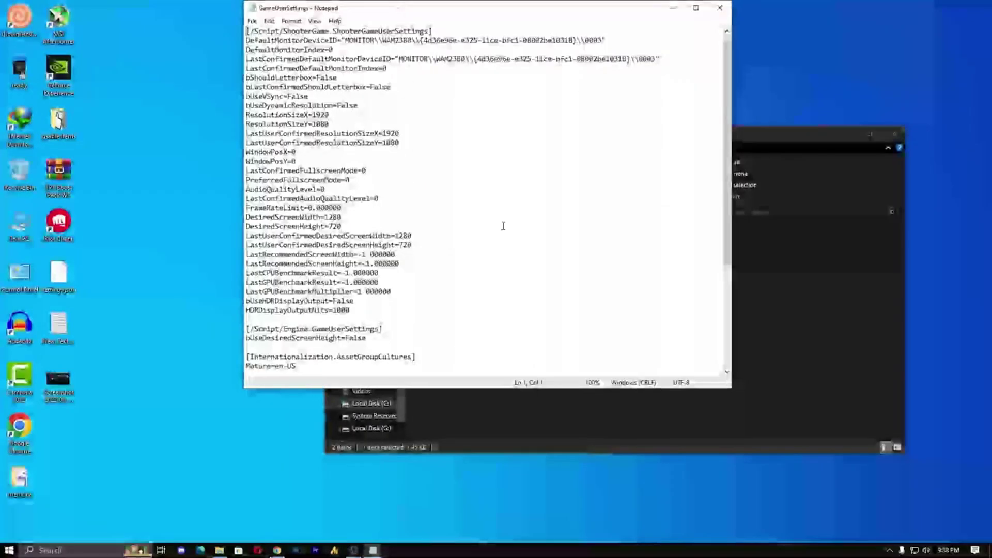
{"action": "scroll", "coordinate": [515, 242], "scroll_direction": "down", "scroll_amount": 6}
{"action": "left_click_drag", "start_coordinate": [258, 245], "coordinate": [285, 246]}
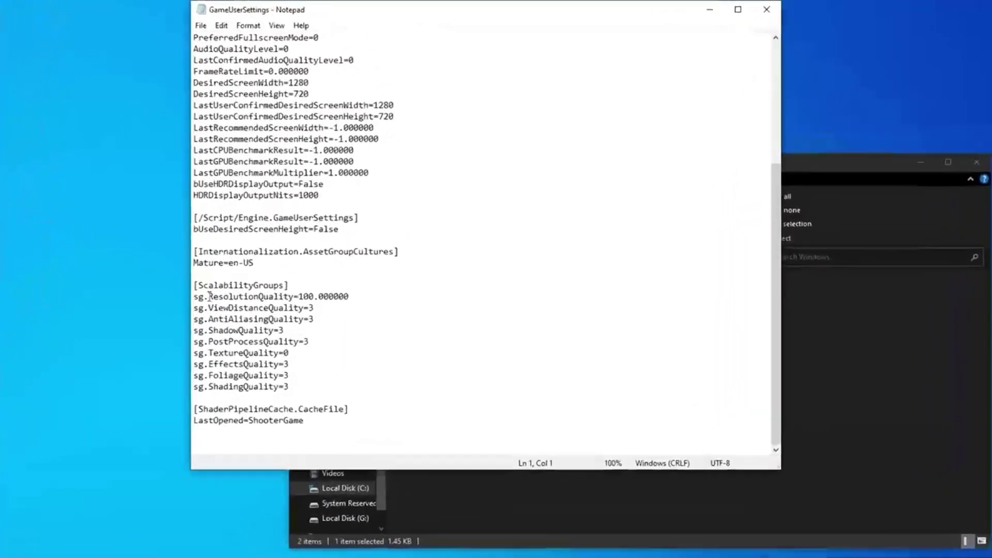
{"action": "left_click_drag", "start_coordinate": [197, 349], "coordinate": [284, 348]}
{"action": "left_click", "coordinate": [273, 347]}
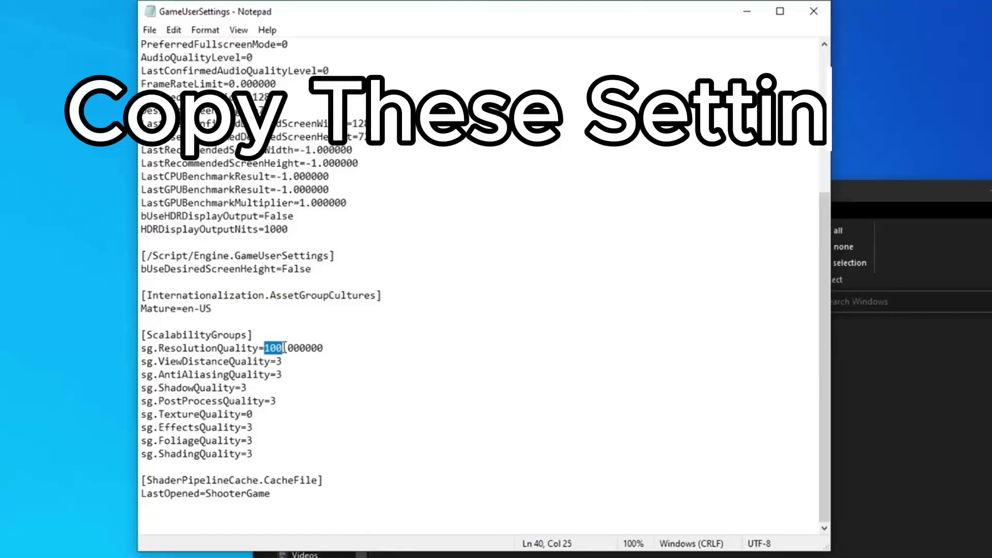
{"action": "type", "text": "74"}
{"action": "key", "text": "BackSpace"}
{"action": "type", "text": "5"}
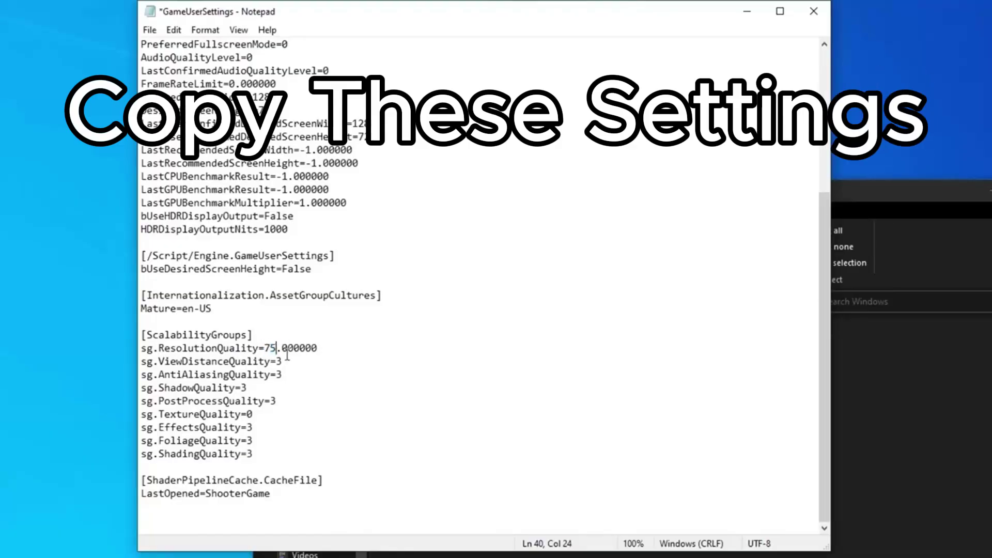
Set the other sg.*Quality values to 1 (textures 0) and save the file
{"action": "double_click", "coordinate": [279, 361]}
{"action": "type", "text": "1"}
{"action": "double_click", "coordinate": [279, 374]}
{"action": "type", "text": "0"}
{"action": "double_click", "coordinate": [243, 387]}
{"action": "type", "text": "0"}
{"action": "double_click", "coordinate": [279, 374]}
{"action": "type", "text": "1"}
{"action": "double_click", "coordinate": [244, 388]}
{"action": "type", "text": "1"}
{"action": "double_click", "coordinate": [272, 401]}
{"action": "type", "text": "1"}
{"action": "double_click", "coordinate": [249, 427]}
{"action": "type", "text": "1"}
{"action": "double_click", "coordinate": [249, 440]}
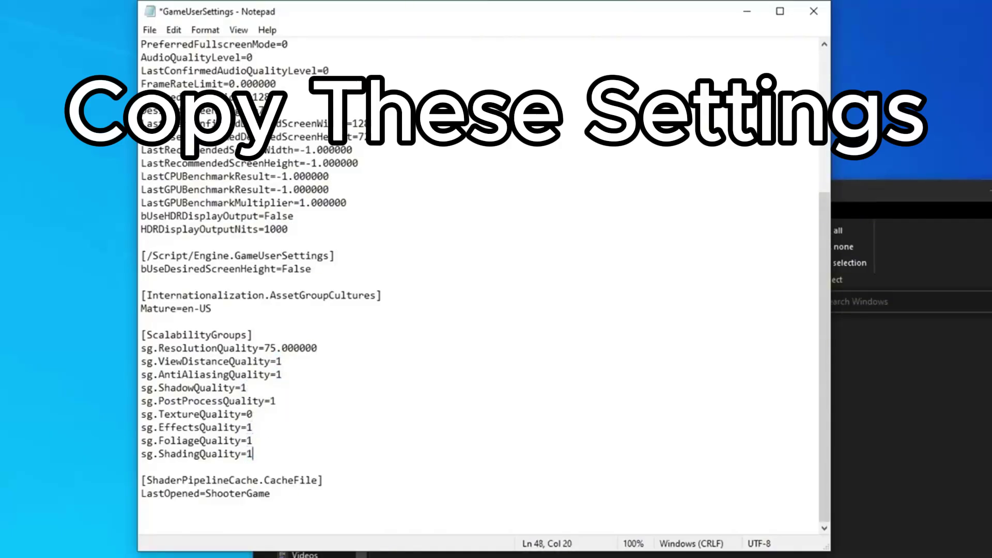
{"action": "left_click", "coordinate": [149, 29]}
{"action": "left_click", "coordinate": [171, 95]}
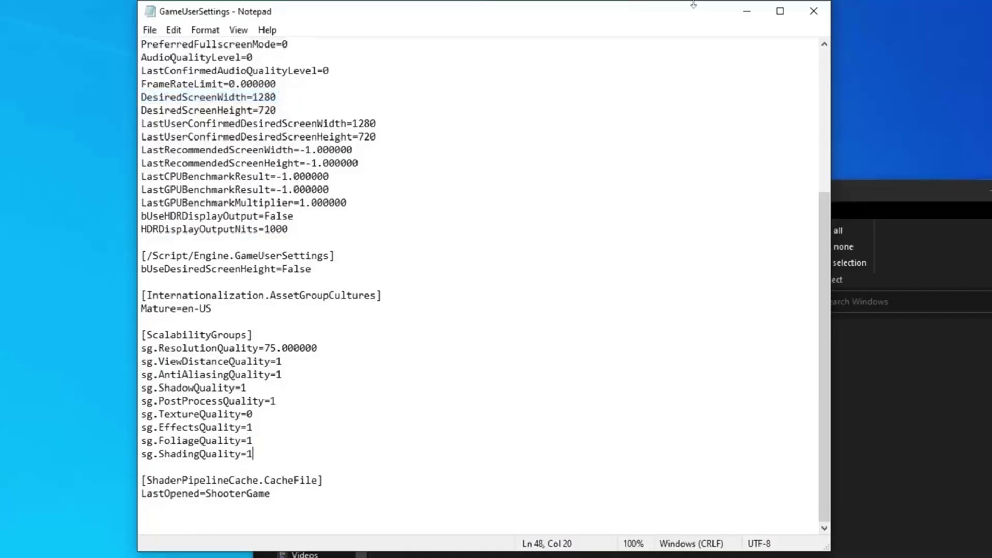
Close Notepad, tick Read-only in GameUserSettings Properties and apply, then close Explorer
{"action": "left_click", "coordinate": [813, 11]}
{"action": "right_click", "coordinate": [434, 347]}
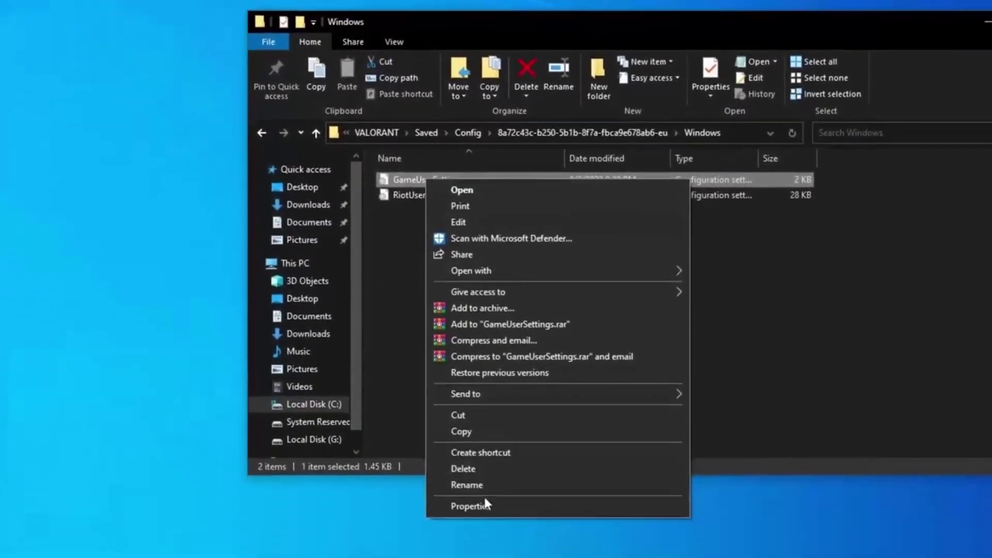
{"action": "left_click", "coordinate": [484, 499]}
{"action": "left_click", "coordinate": [505, 448]}
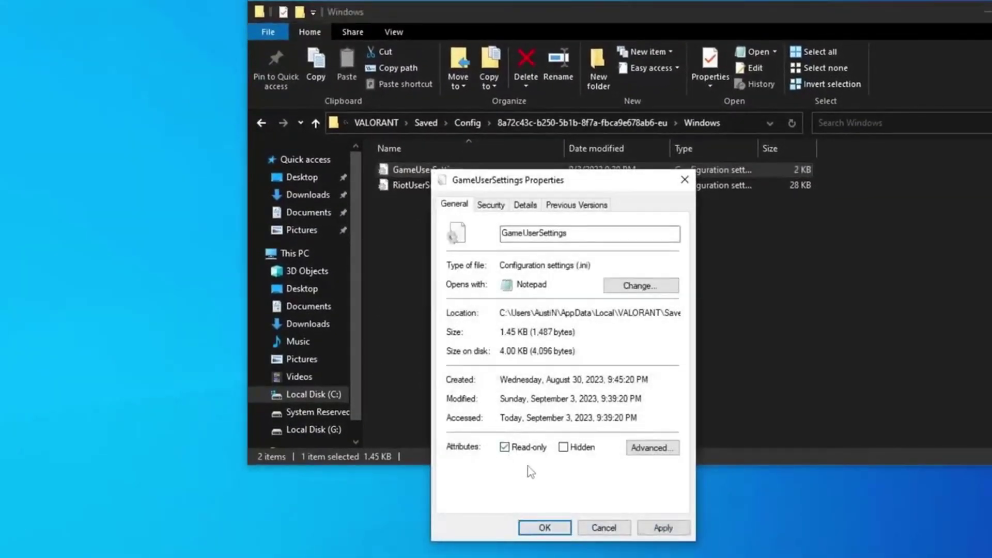
{"action": "left_click", "coordinate": [662, 525]}
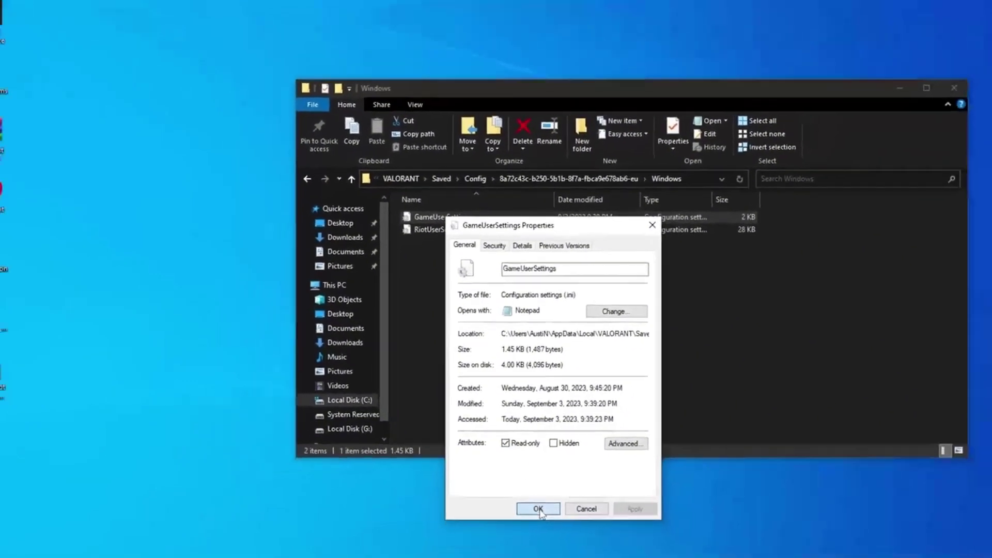
{"action": "left_click", "coordinate": [538, 509]}
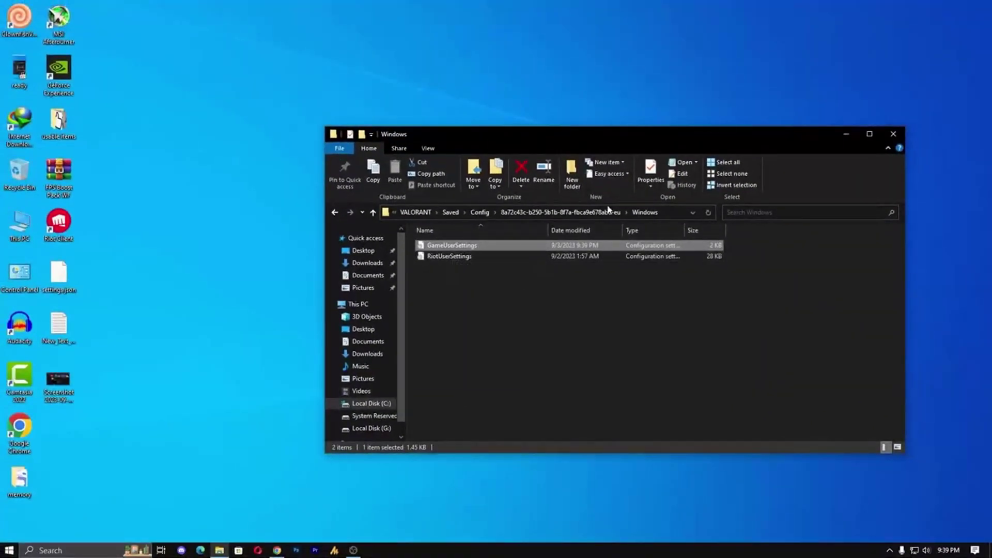
{"action": "left_click", "coordinate": [893, 134]}
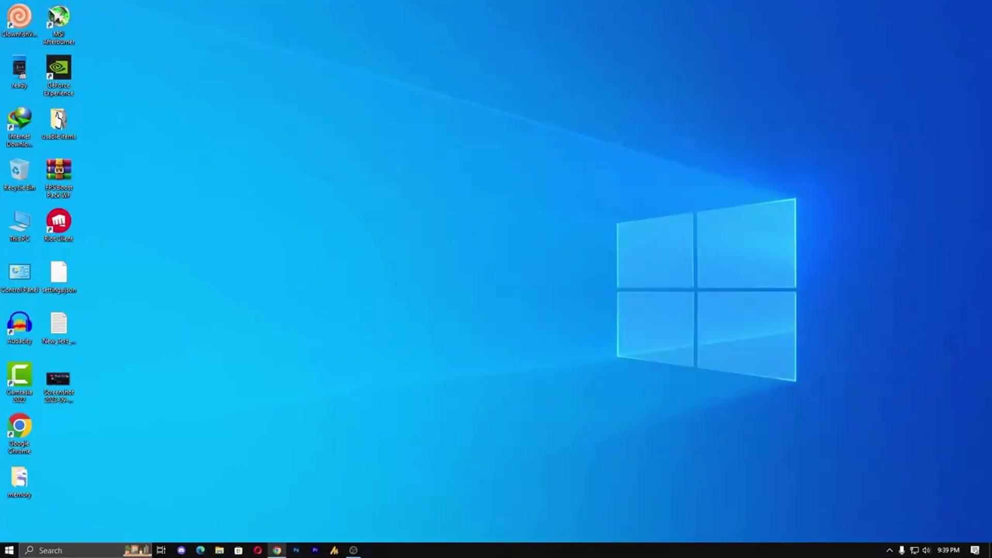